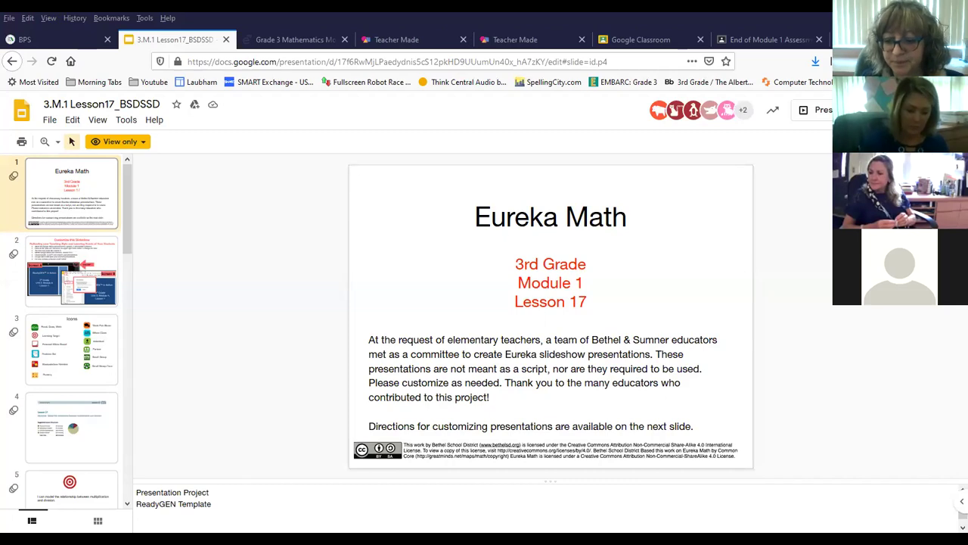
Present the Lesson 17 deck and advance past the learning target to the Sprint: Multiply or Divide by 4 slide.
{"action": "left_click", "coordinate": [807, 115]}
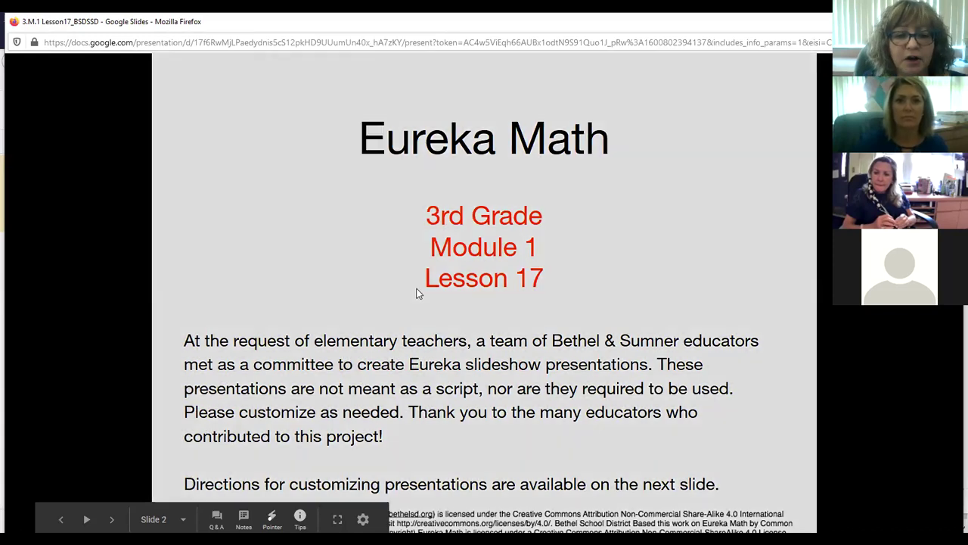
{"action": "left_click", "coordinate": [412, 292]}
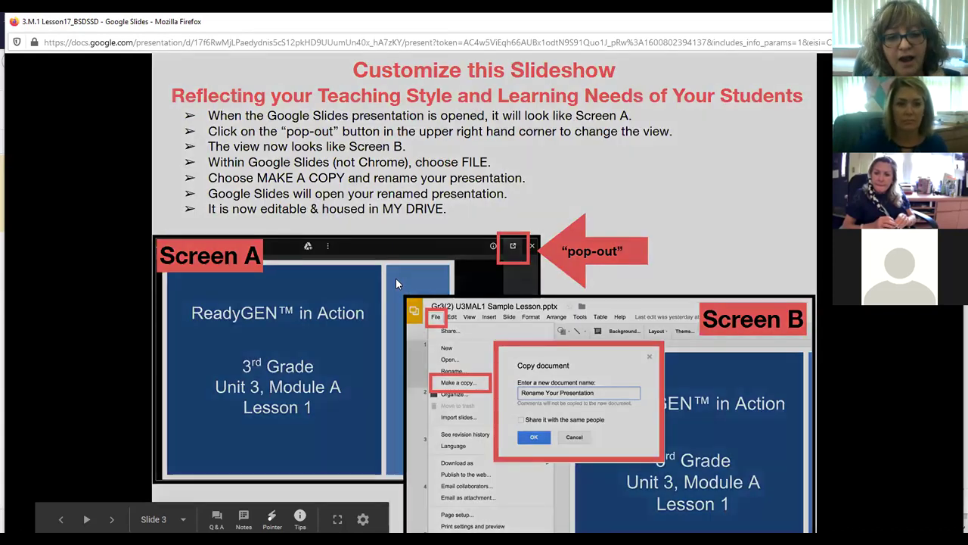
{"action": "left_click", "coordinate": [395, 277]}
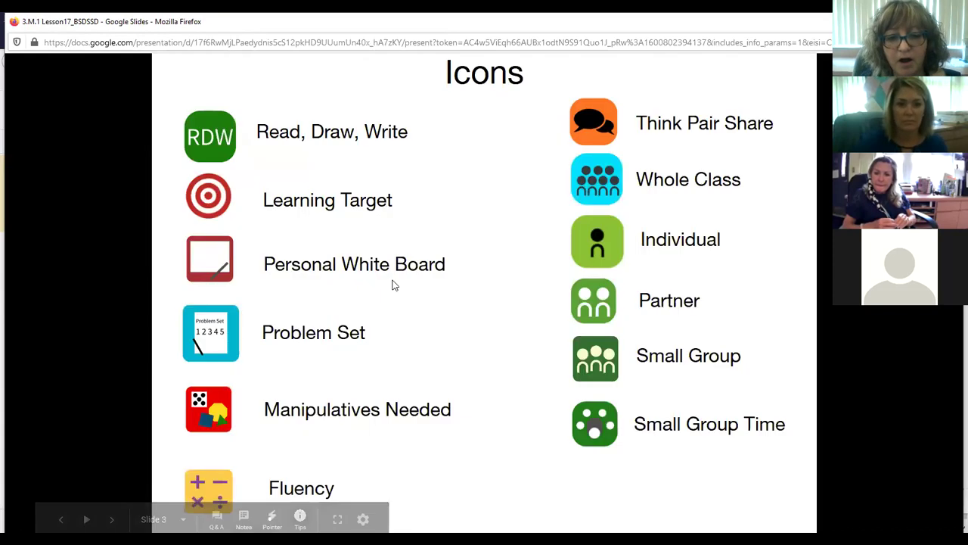
{"action": "left_click", "coordinate": [392, 285]}
{"action": "left_click", "coordinate": [390, 286]}
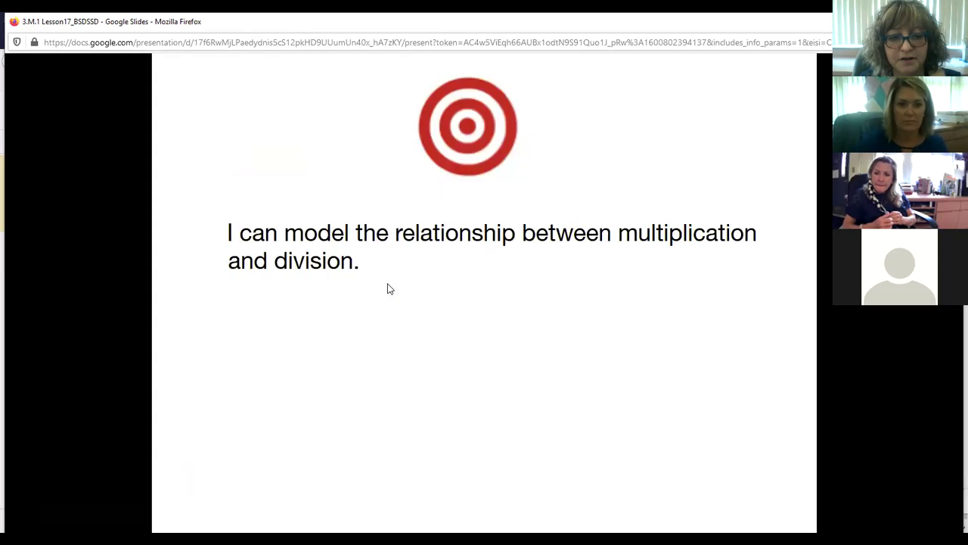
{"action": "left_click", "coordinate": [386, 286]}
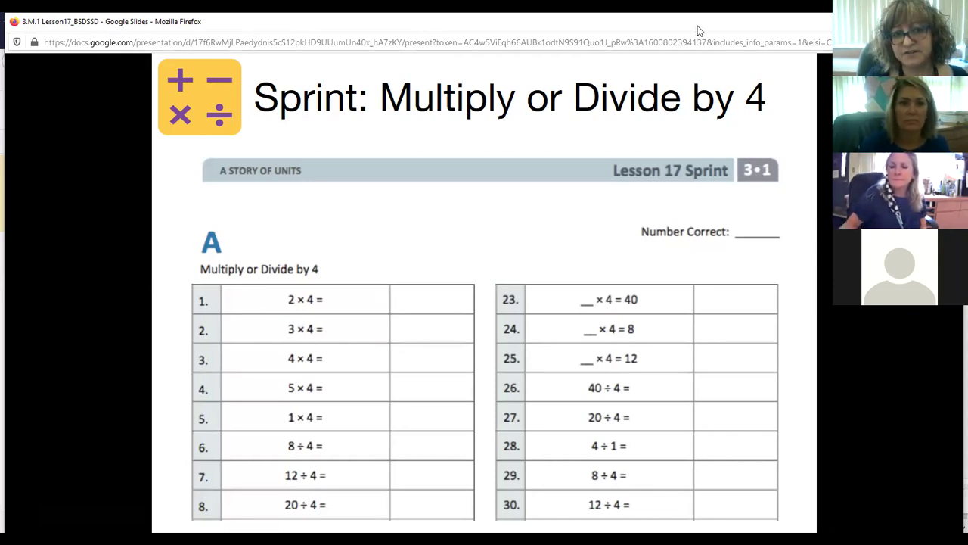
Open Firefox's Add-ons Manager Extensions page, showing Web Paint and Lightshot enabled.
{"action": "key", "text": "alt"}
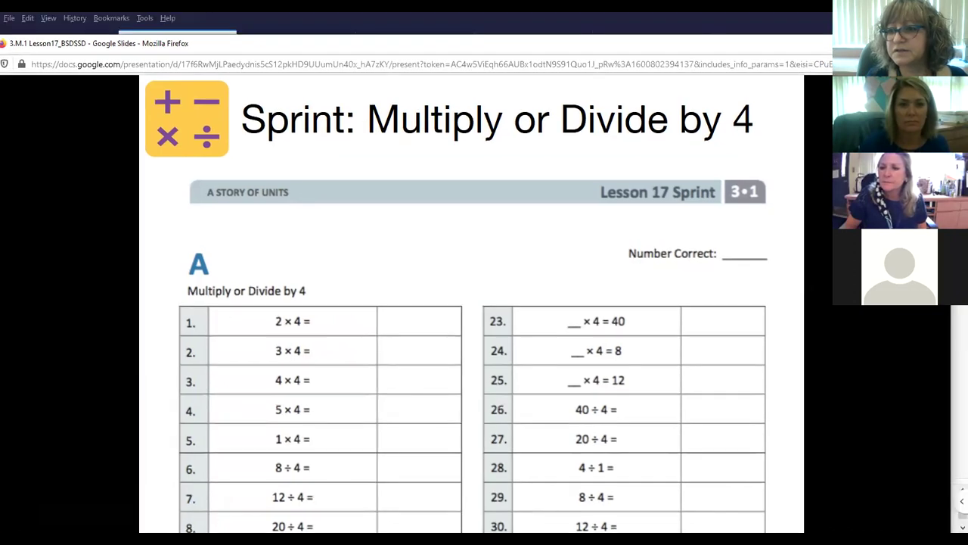
{"action": "left_click", "coordinate": [938, 64]}
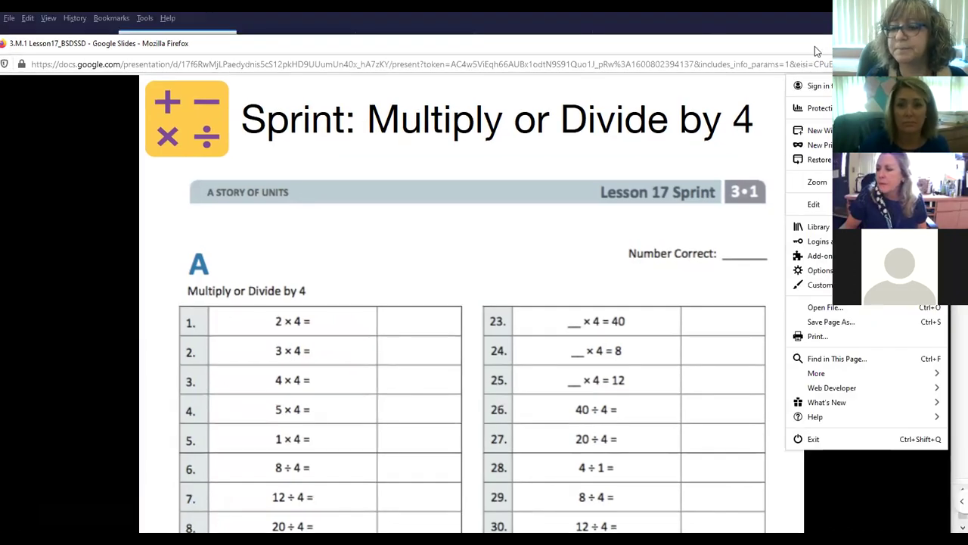
{"action": "left_click_drag", "start_coordinate": [815, 47], "coordinate": [702, 46]}
{"action": "left_click", "coordinate": [825, 62]}
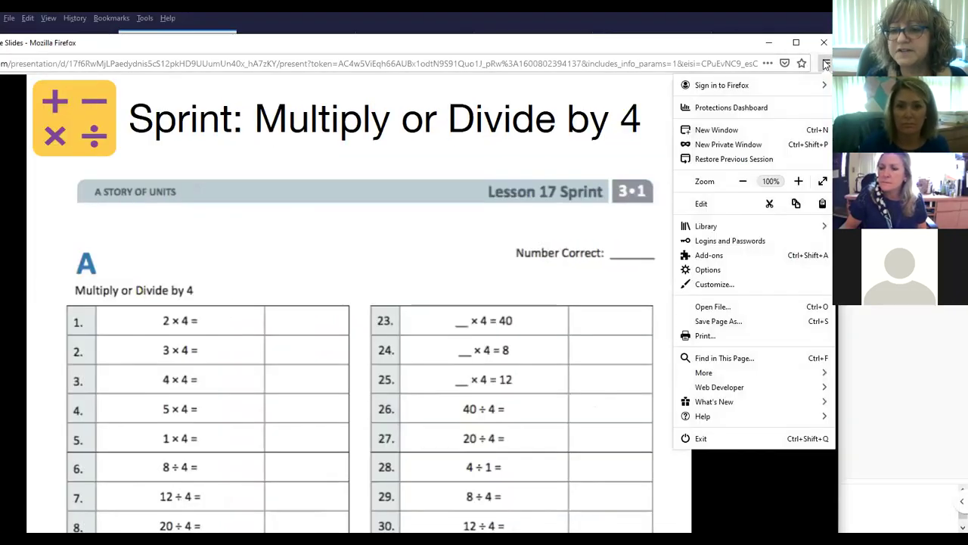
{"action": "left_click", "coordinate": [700, 256]}
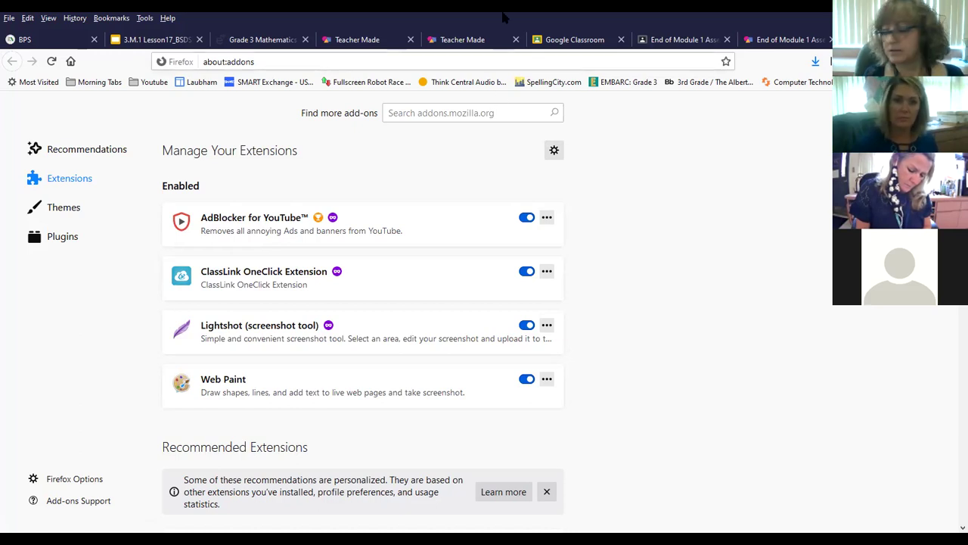
Restore the maximized Firefox window to its normal size.
{"action": "double_click", "coordinate": [501, 19]}
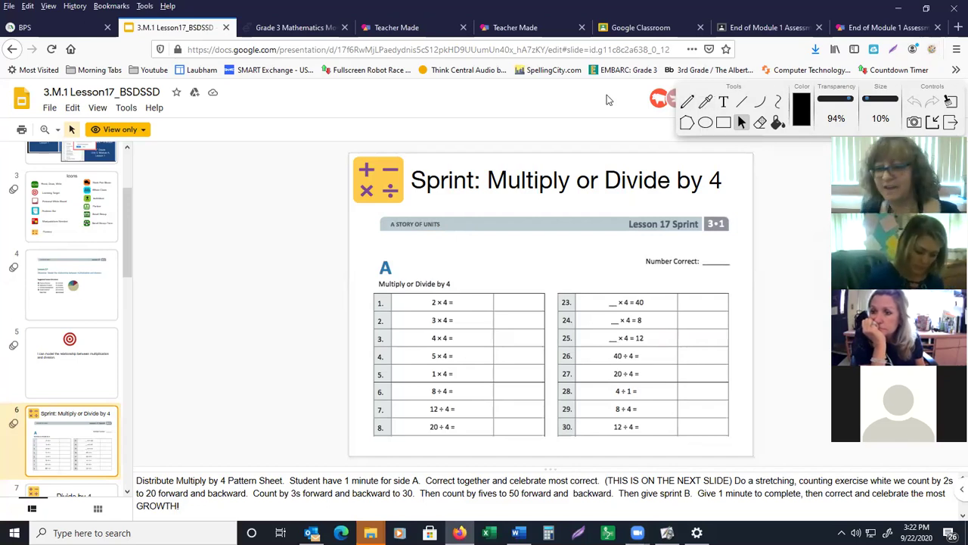
Pen-write 8 in the 2 × 4 answer box and pick a new annotation colour.
{"action": "left_click", "coordinate": [691, 104]}
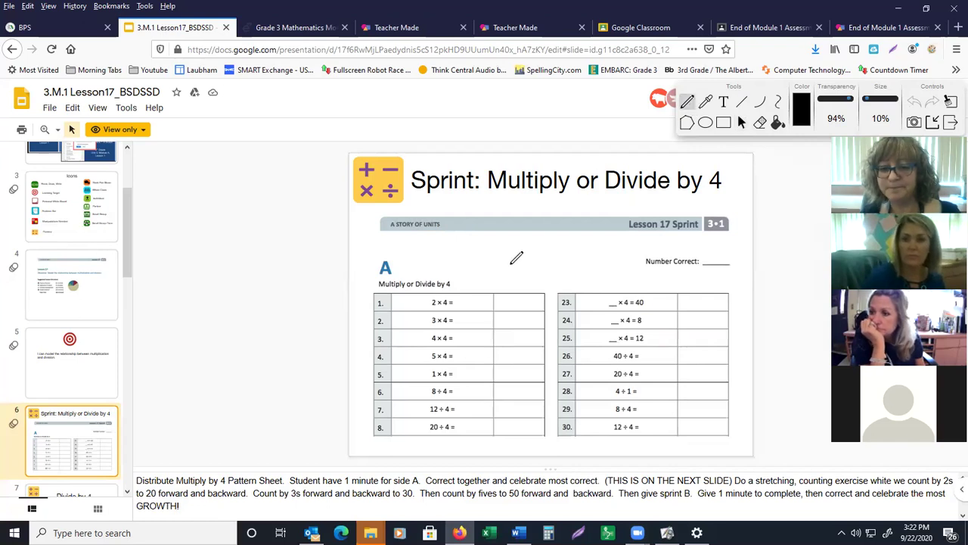
{"action": "left_click_drag", "start_coordinate": [504, 303], "coordinate": [512, 292]}
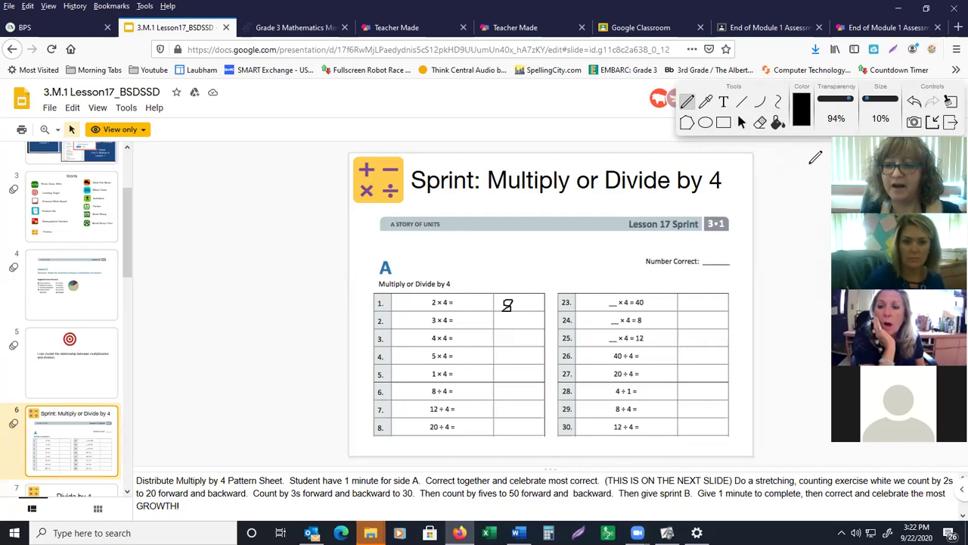
{"action": "left_click", "coordinate": [802, 110]}
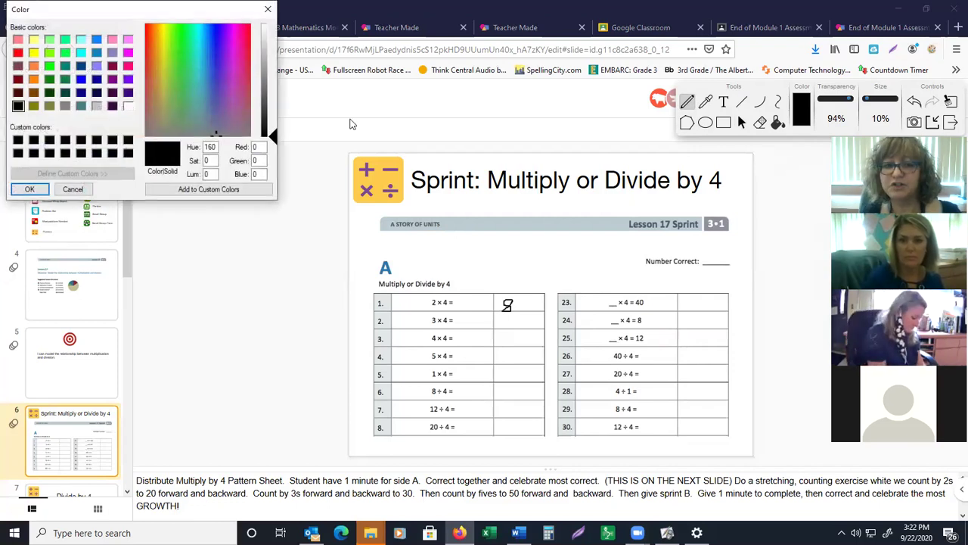
{"action": "left_click", "coordinate": [152, 52]}
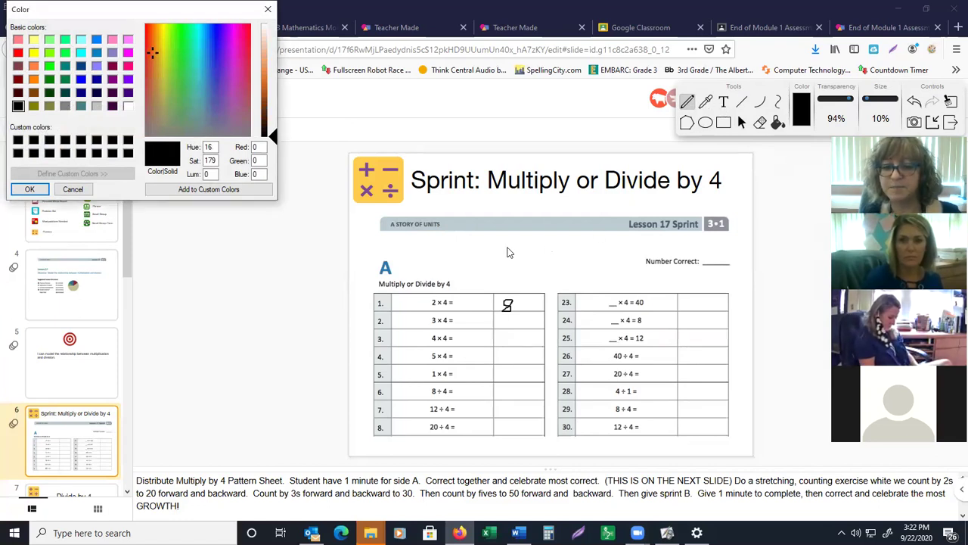
{"action": "left_click", "coordinate": [29, 189]}
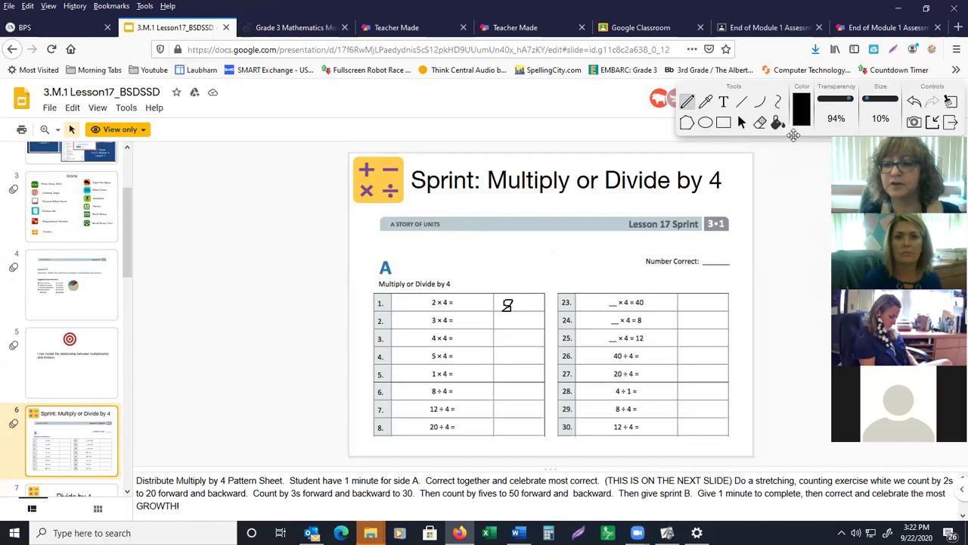
Add the text 'add text' above the worksheet and shift the Web Paint toolbar left.
{"action": "left_click", "coordinate": [723, 102]}
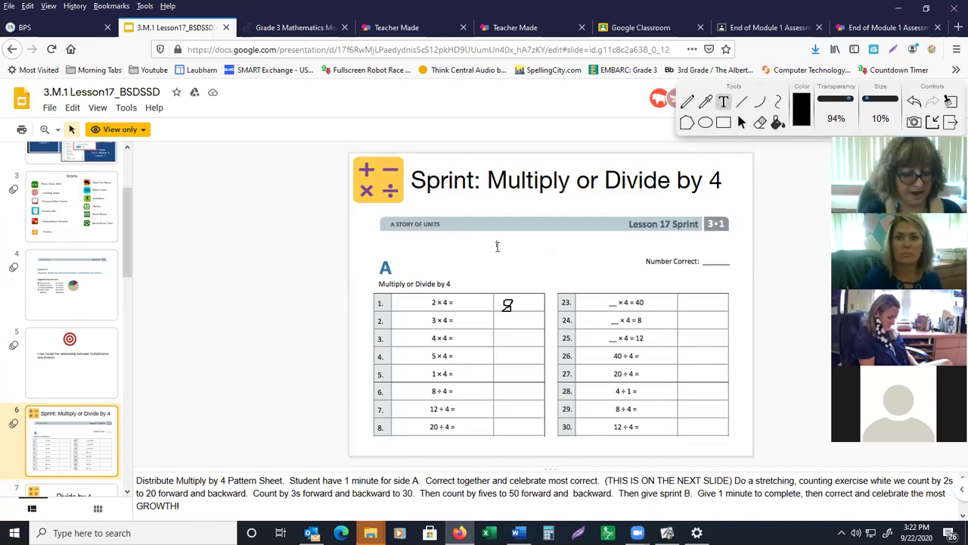
{"action": "type", "text": "xt"}
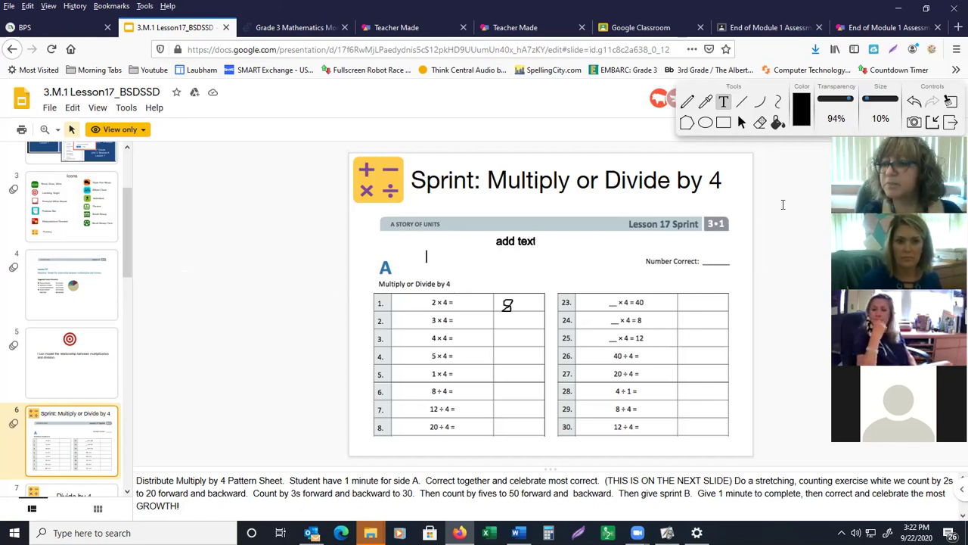
{"action": "mouse_move", "coordinate": [729, 90]}
{"action": "left_mouse_down"}
{"action": "mouse_move", "coordinate": [545, 115]}
{"action": "mouse_move", "coordinate": [511, 107]}
{"action": "left_mouse_up"}
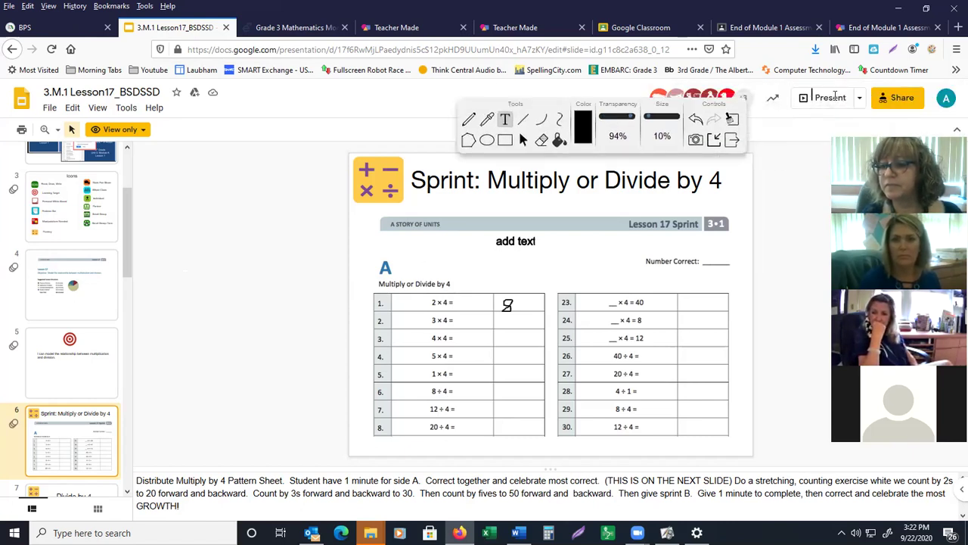
Leave text mode, restart the presentation, and open Firefox's Add-ons Manager listing Web Paint.
{"action": "left_click", "coordinate": [522, 143]}
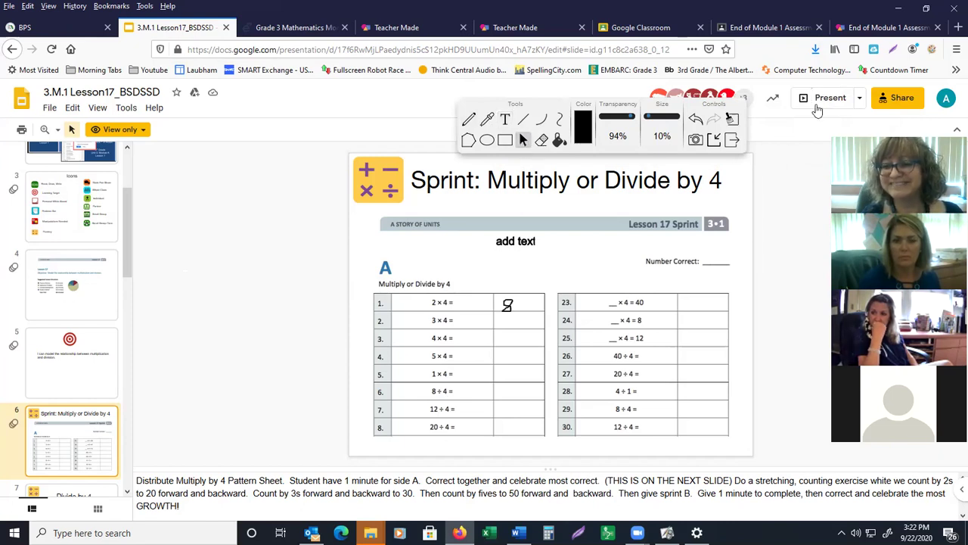
{"action": "left_click", "coordinate": [807, 99]}
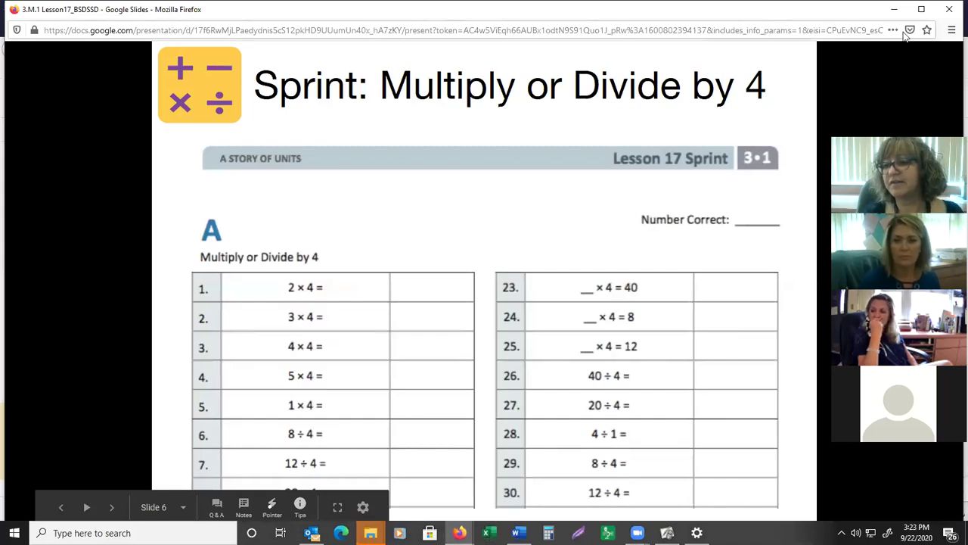
{"action": "left_click", "coordinate": [951, 30]}
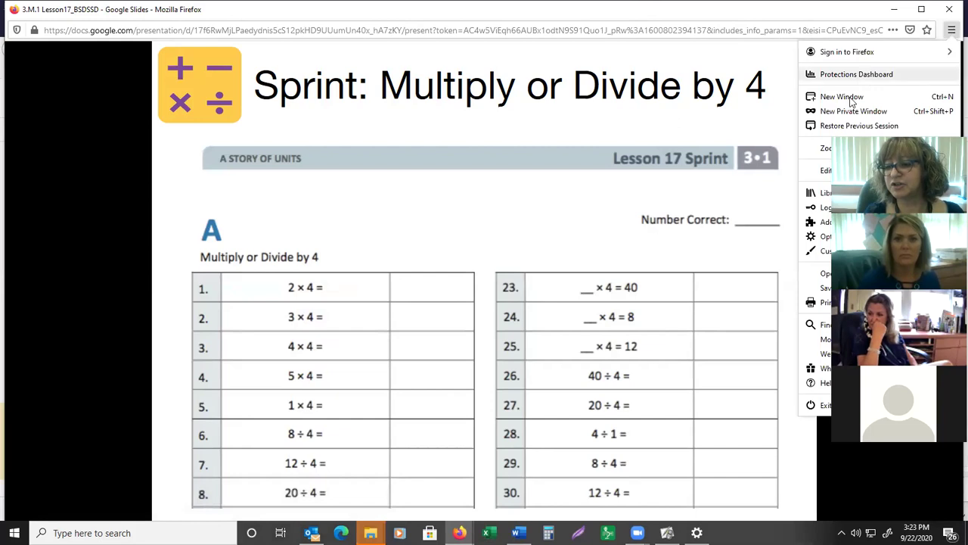
{"action": "left_click", "coordinate": [813, 224]}
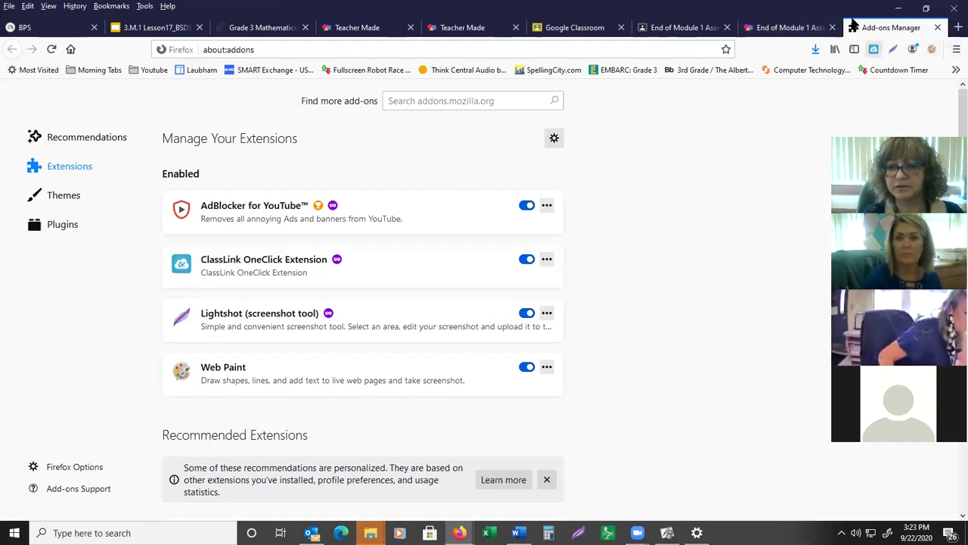
Close the Add-ons tab and go to slide 10 with the 24 number bond.
{"action": "left_click", "coordinate": [937, 28]}
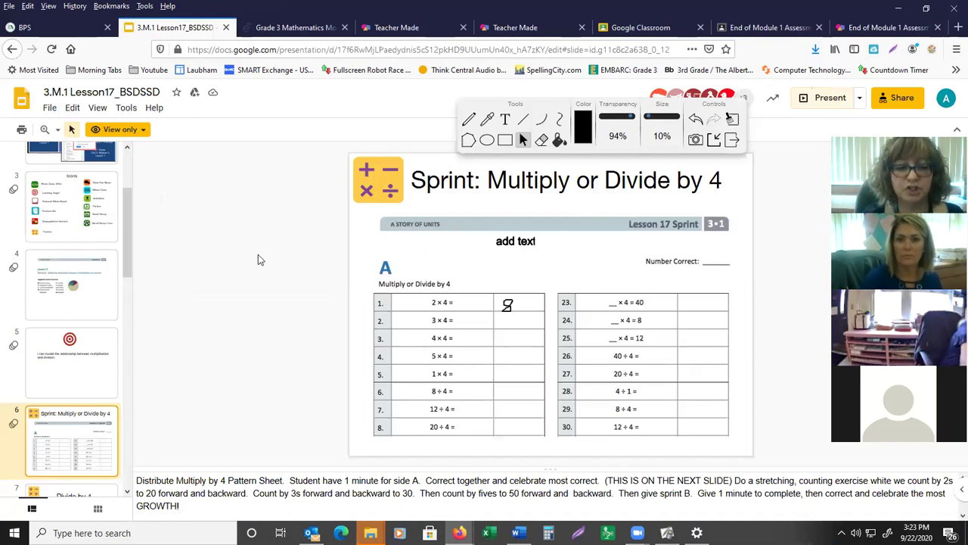
{"action": "scroll", "coordinate": [47, 403], "scroll_direction": "down", "scroll_amount": 1}
{"action": "scroll", "coordinate": [47, 403], "scroll_direction": "down", "scroll_amount": 2}
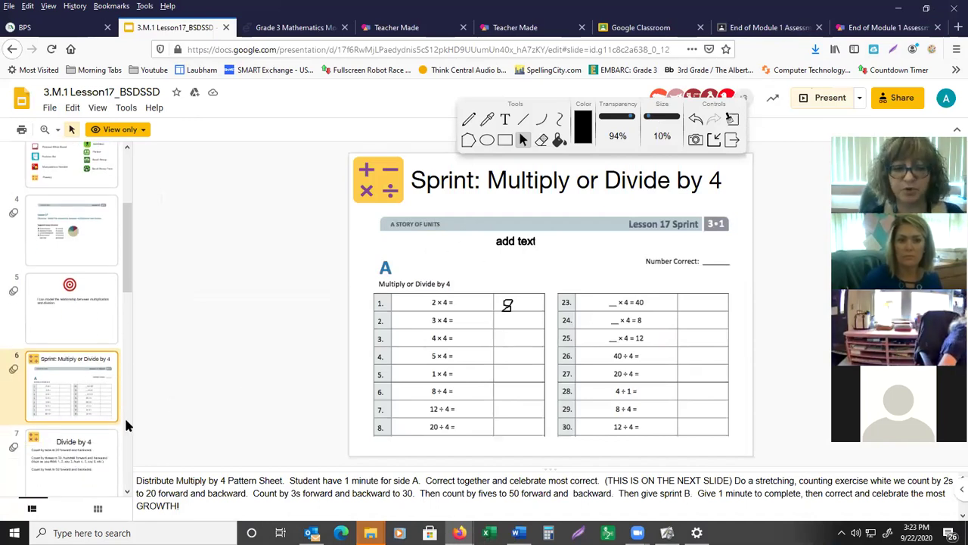
{"action": "scroll", "coordinate": [108, 422], "scroll_direction": "down", "scroll_amount": 4}
{"action": "left_click", "coordinate": [73, 399]}
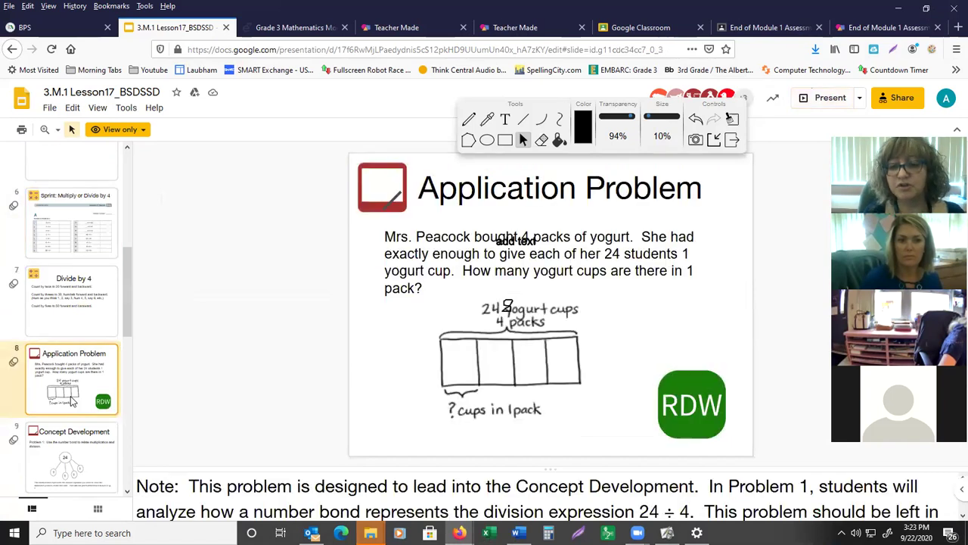
{"action": "left_click", "coordinate": [96, 423]}
{"action": "scroll", "coordinate": [51, 459], "scroll_direction": "down", "scroll_amount": 5}
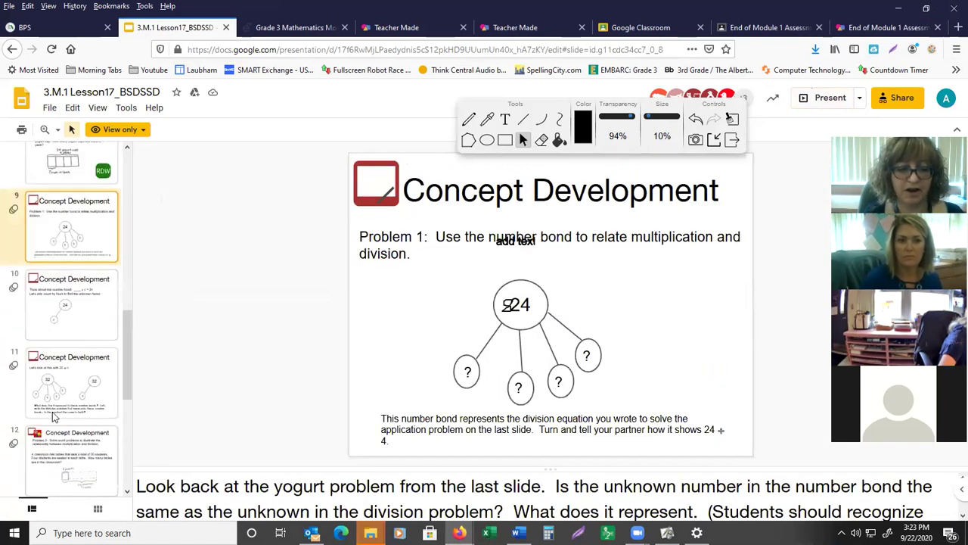
{"action": "left_click", "coordinate": [49, 382]}
{"action": "left_click", "coordinate": [69, 322]}
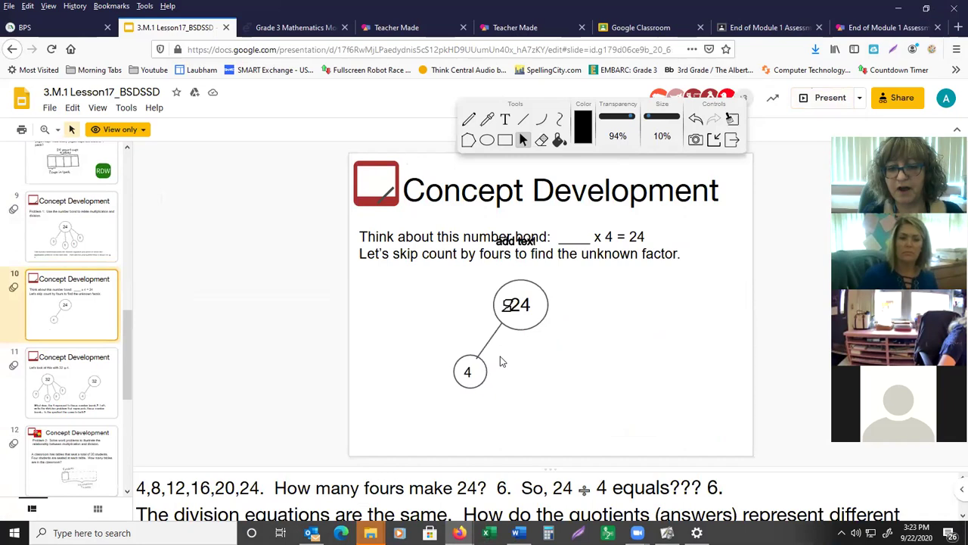
Clear the stray marks and draw a red pen arrow from 24 to a circled 8.
{"action": "left_click", "coordinate": [732, 119]}
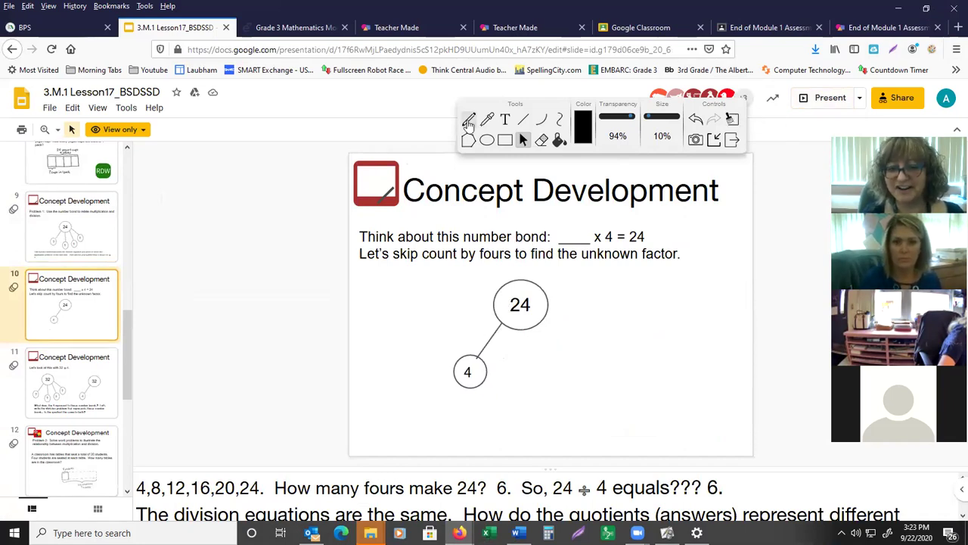
{"action": "left_click", "coordinate": [469, 121]}
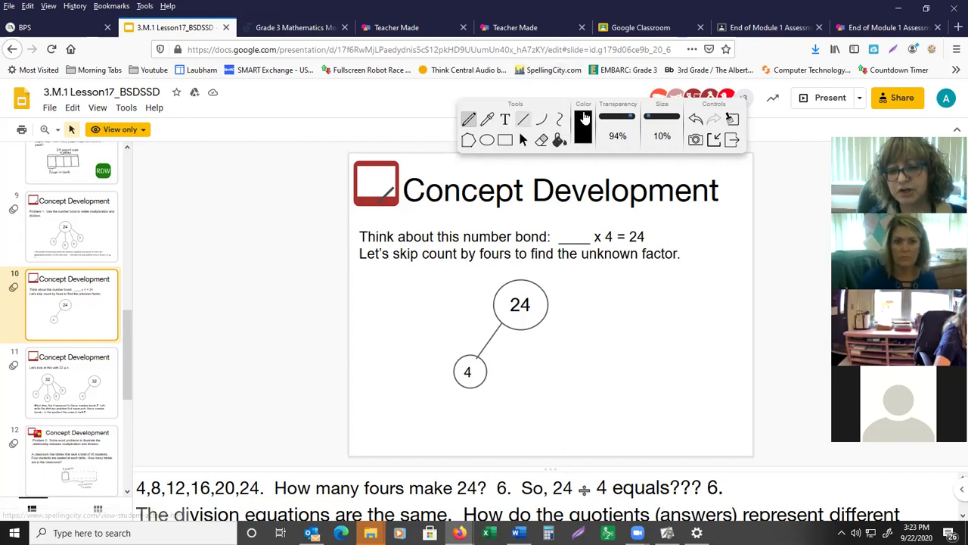
{"action": "left_click", "coordinate": [584, 130]}
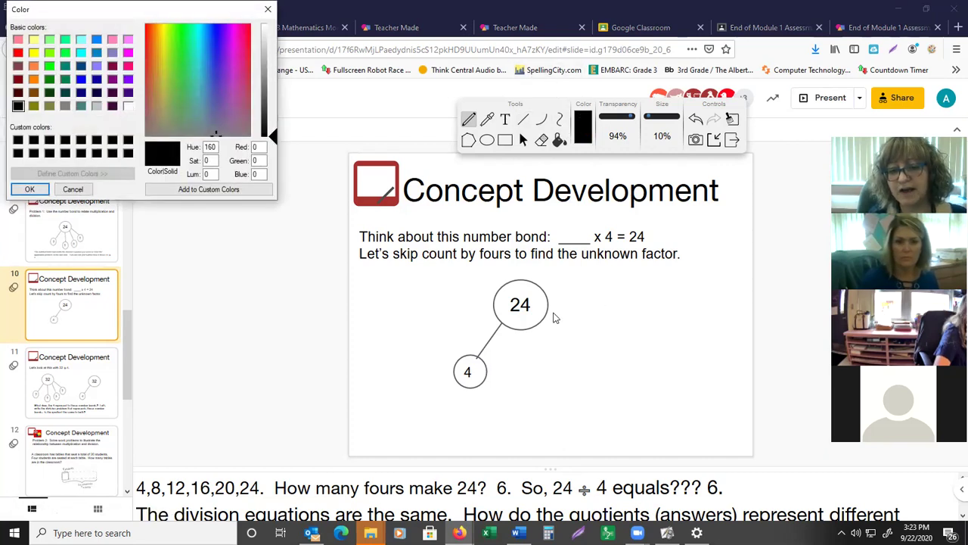
{"action": "left_click", "coordinate": [17, 51]}
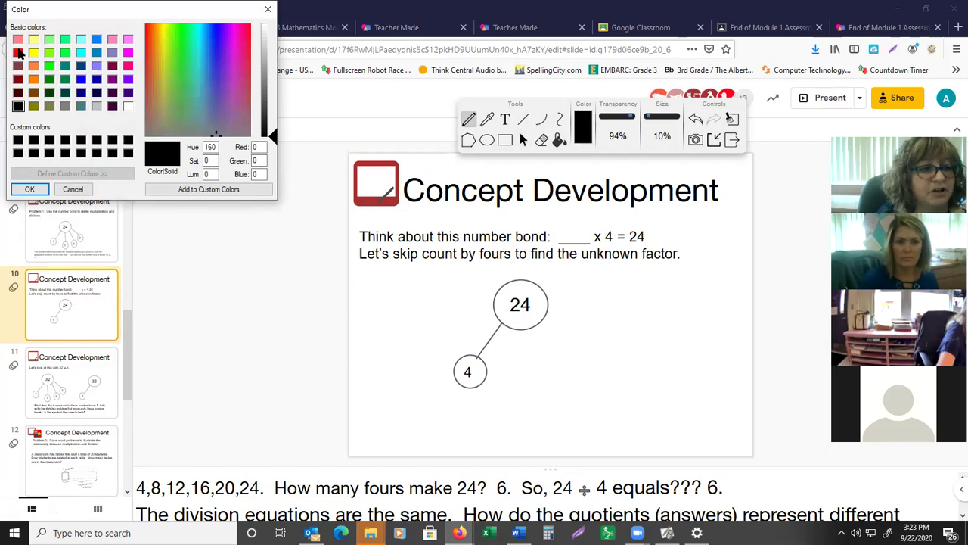
{"action": "left_click", "coordinate": [29, 190]}
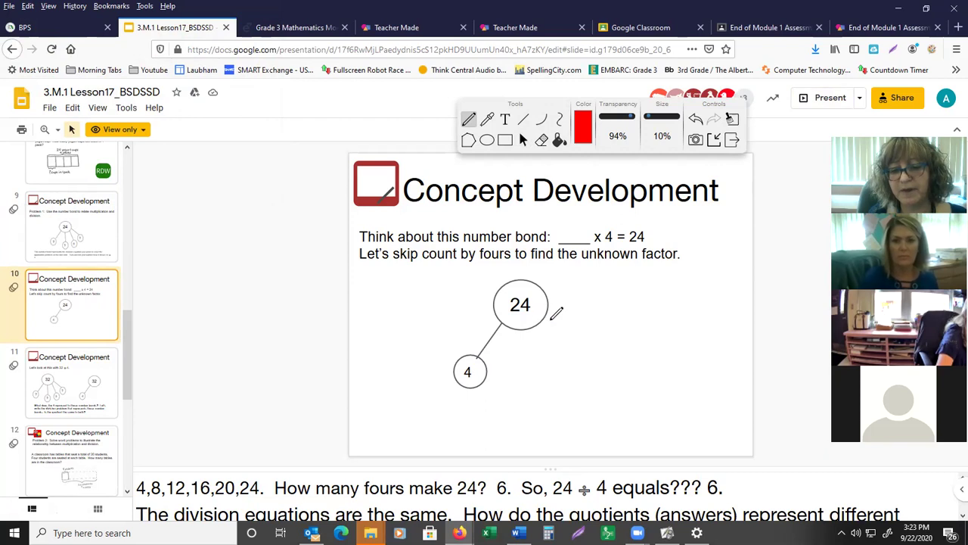
{"action": "left_click", "coordinate": [549, 317]}
{"action": "mouse_move", "coordinate": [549, 318]}
{"action": "left_mouse_down"}
{"action": "mouse_move", "coordinate": [603, 349]}
{"action": "mouse_move", "coordinate": [581, 356]}
{"action": "mouse_move", "coordinate": [597, 342]}
{"action": "mouse_move", "coordinate": [627, 345]}
{"action": "mouse_move", "coordinate": [603, 325]}
{"action": "left_mouse_up"}
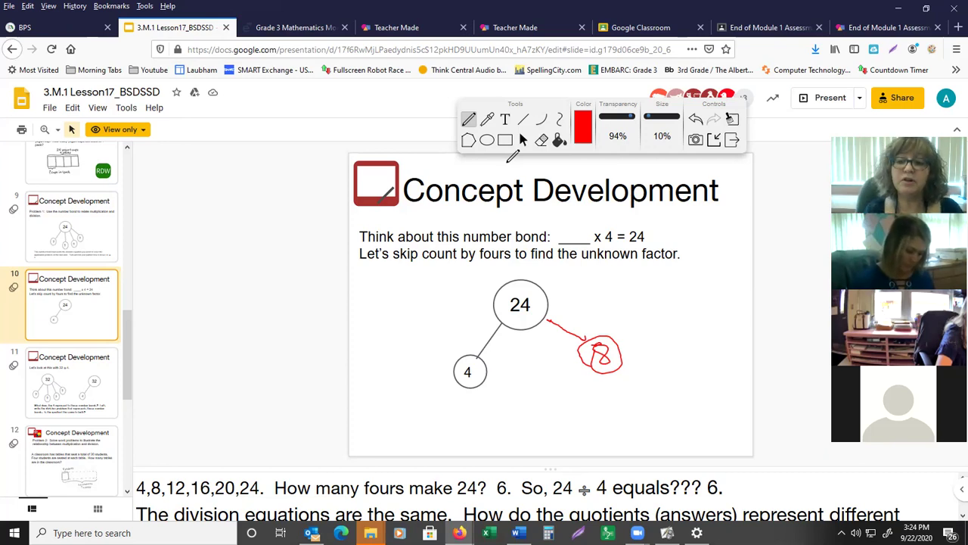
Switch to the ClassLink BPS launchpad, close the Math folder, and turn on Web Paint's tools.
{"action": "left_click", "coordinate": [53, 27]}
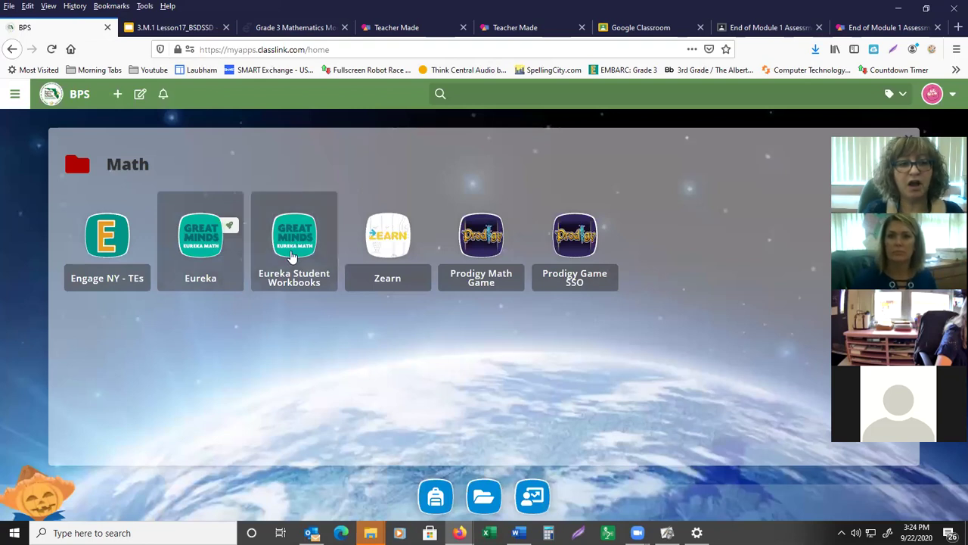
{"action": "left_click", "coordinate": [15, 268]}
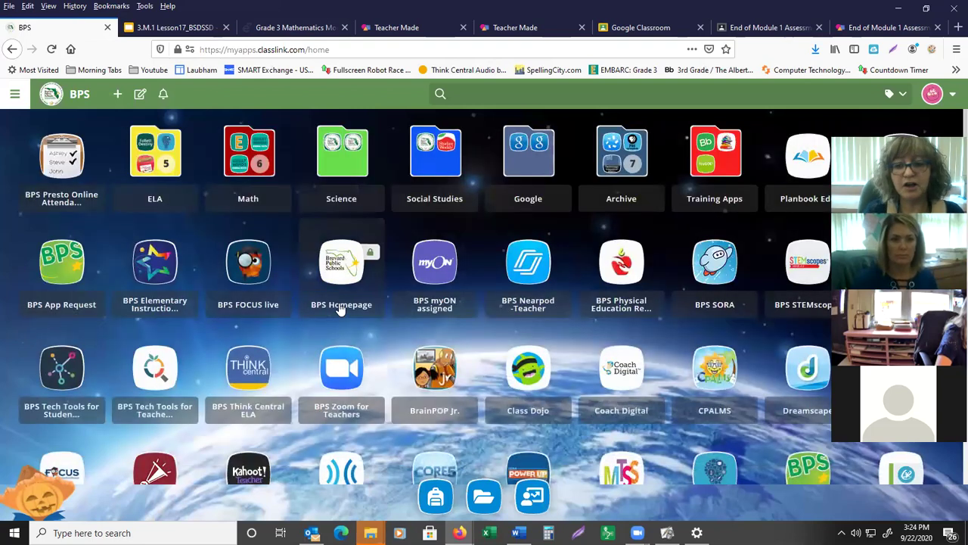
{"action": "left_click", "coordinate": [932, 48]}
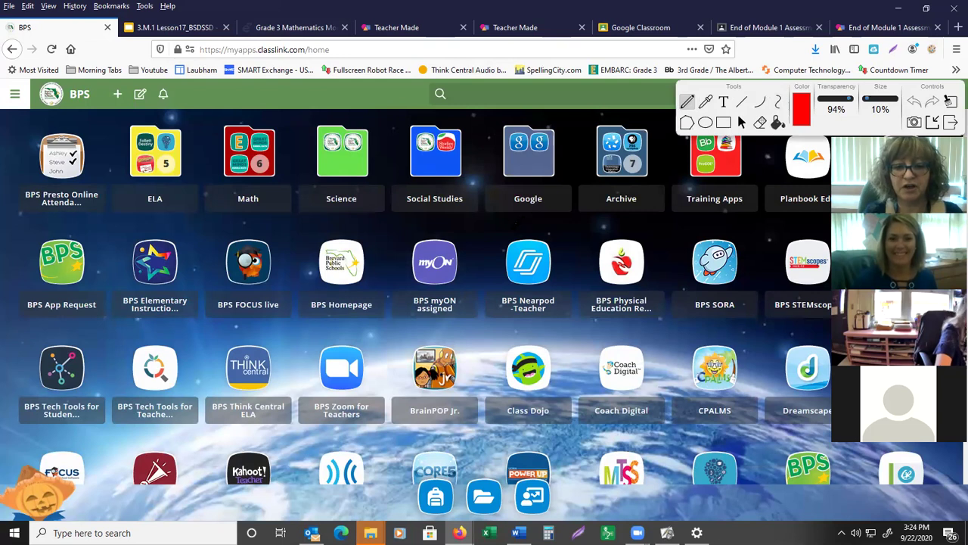
{"action": "left_click_drag", "start_coordinate": [507, 327], "coordinate": [286, 257]}
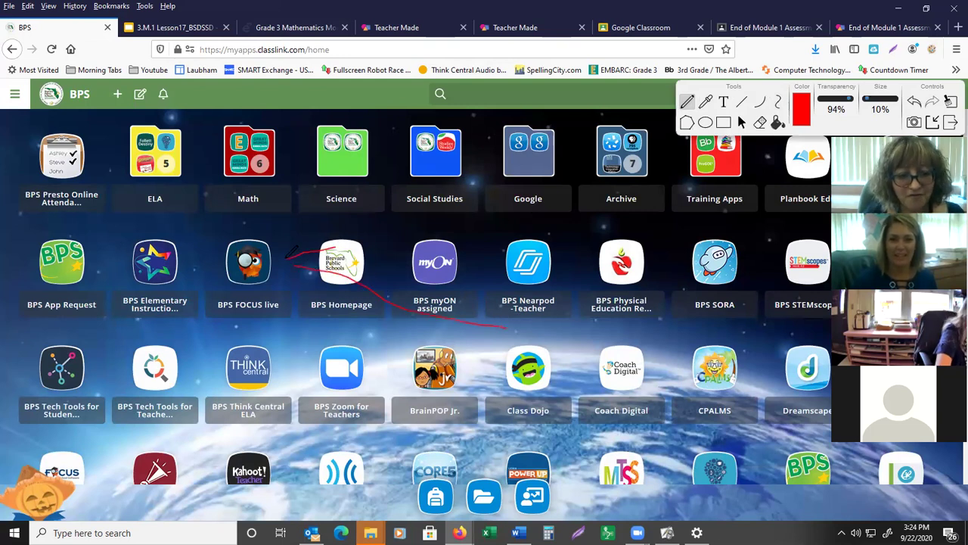
{"action": "left_click", "coordinate": [762, 124]}
{"action": "mouse_move", "coordinate": [415, 316]}
{"action": "left_mouse_down"}
{"action": "mouse_move", "coordinate": [304, 264]}
{"action": "mouse_move", "coordinate": [389, 271]}
{"action": "mouse_move", "coordinate": [293, 260]}
{"action": "mouse_move", "coordinate": [336, 251]}
{"action": "left_mouse_up"}
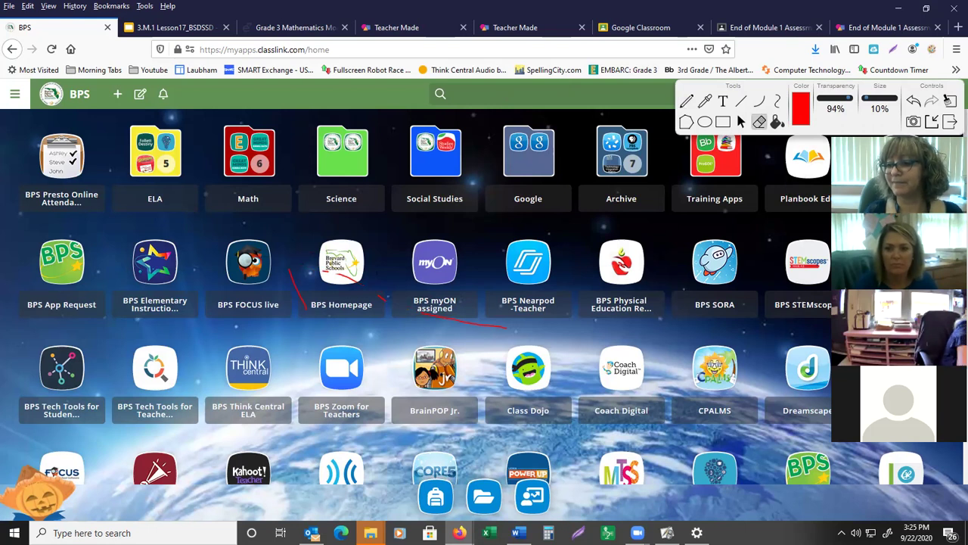
{"action": "left_click", "coordinate": [950, 100]}
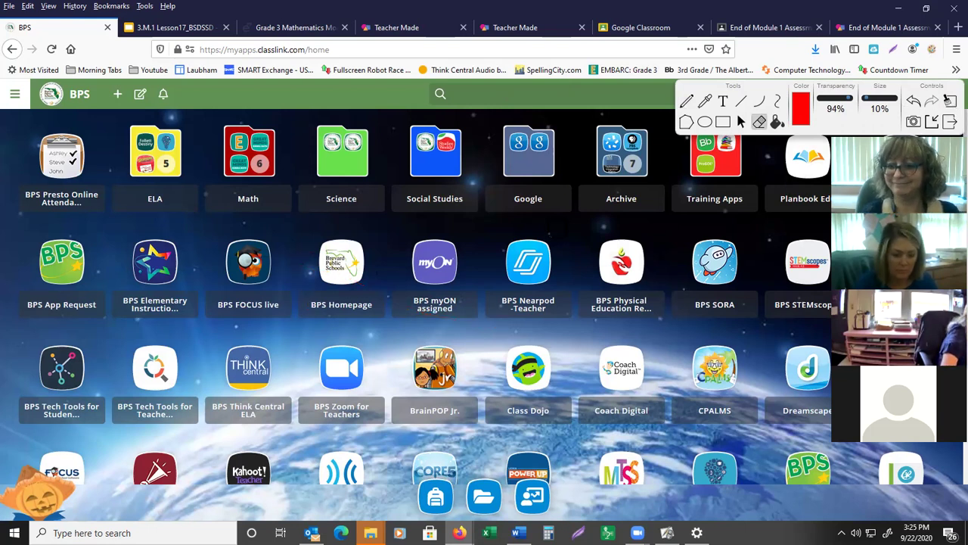